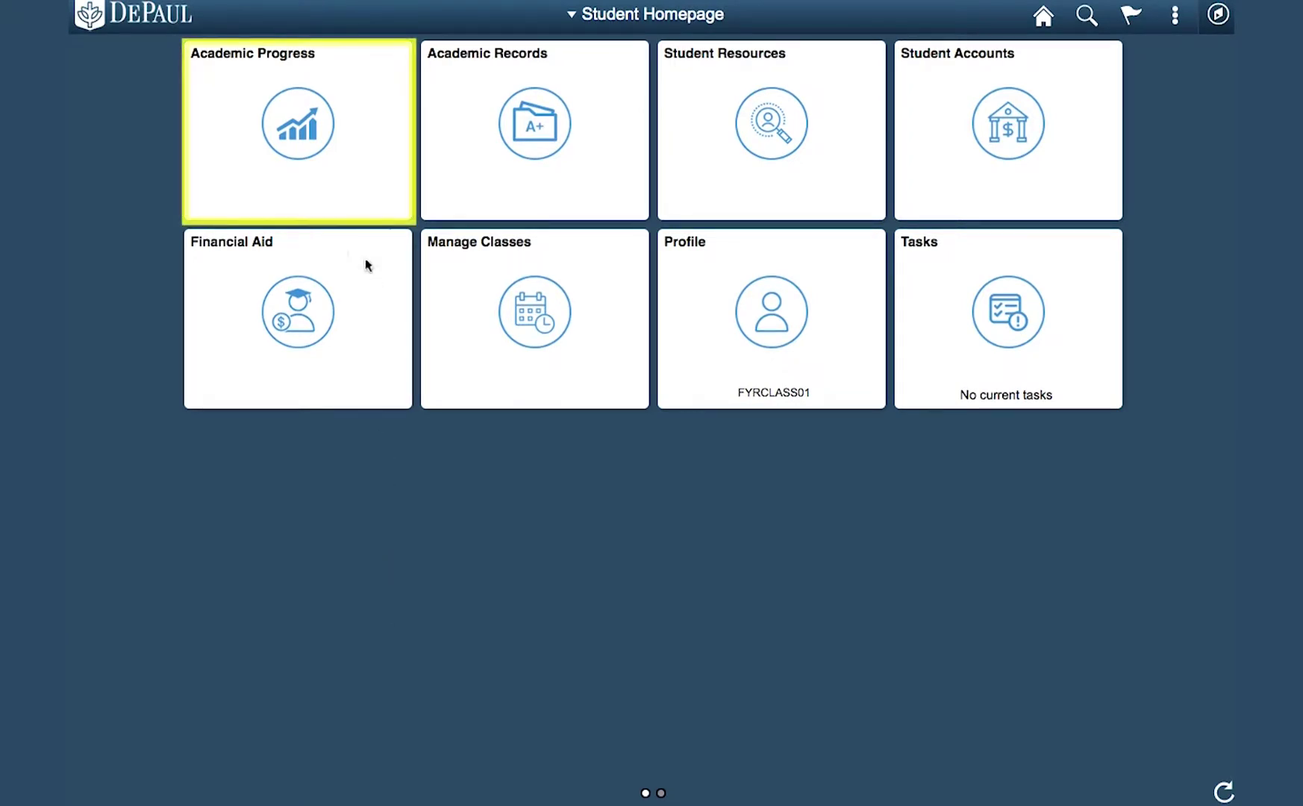
- Open Degree Progress under Academic Progress to see the Political Science program selection page
left_click(313, 140)
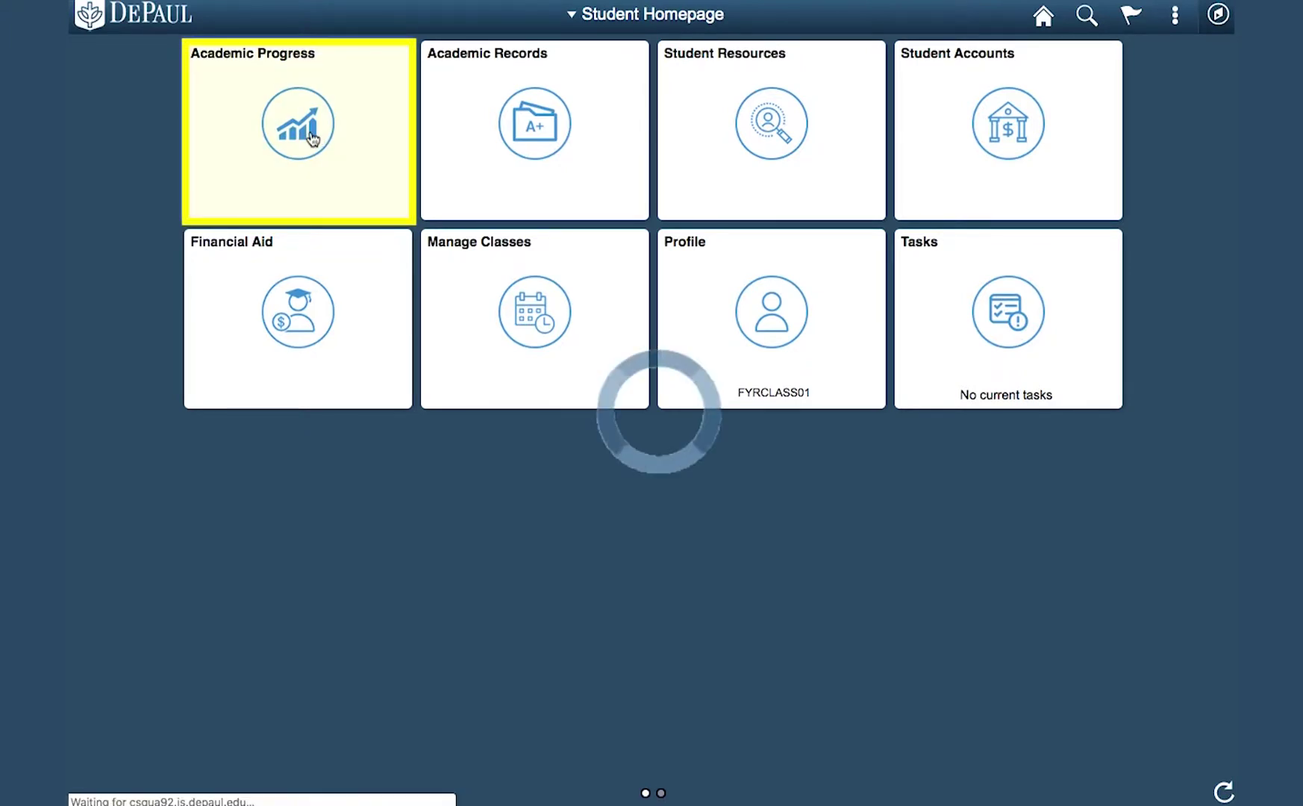
left_click(263, 102)
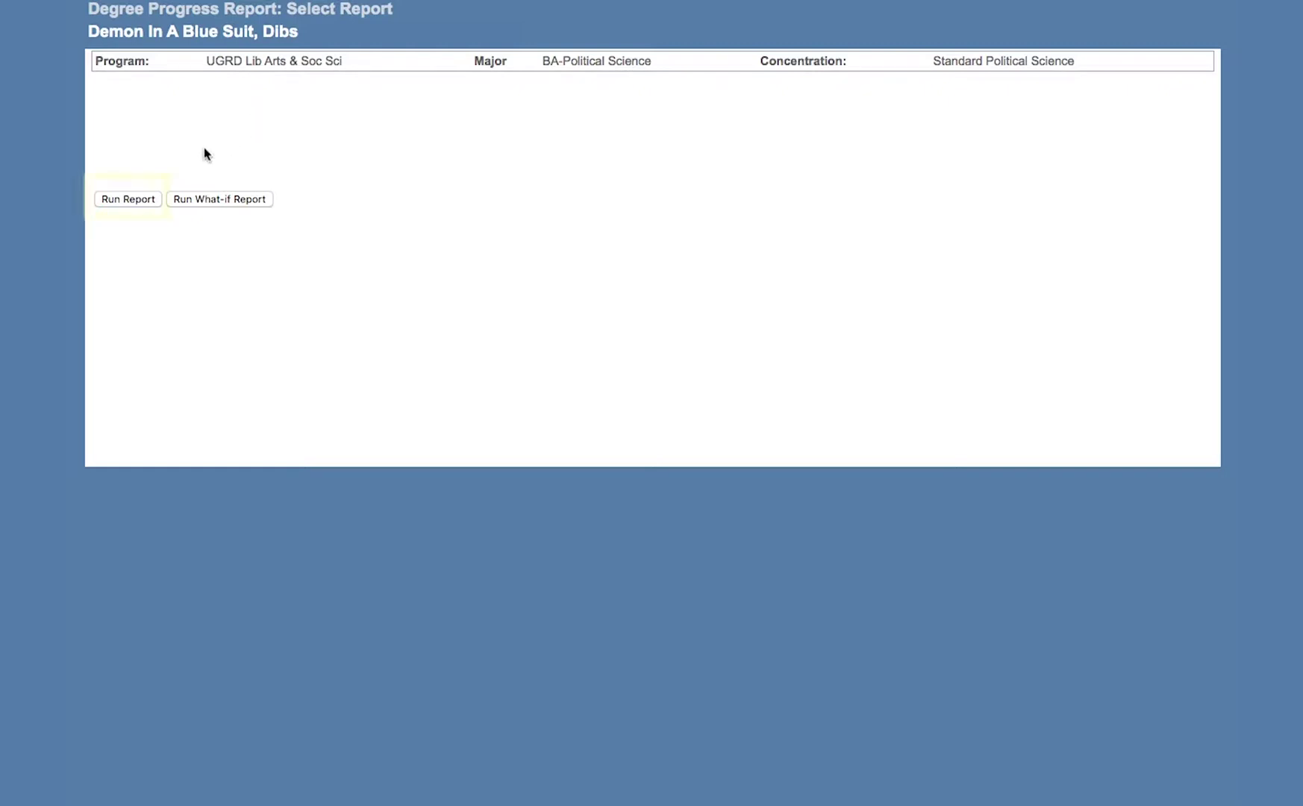
- Run the degree progress report and expand the student's contact, standing and transfer details
left_click(132, 199)
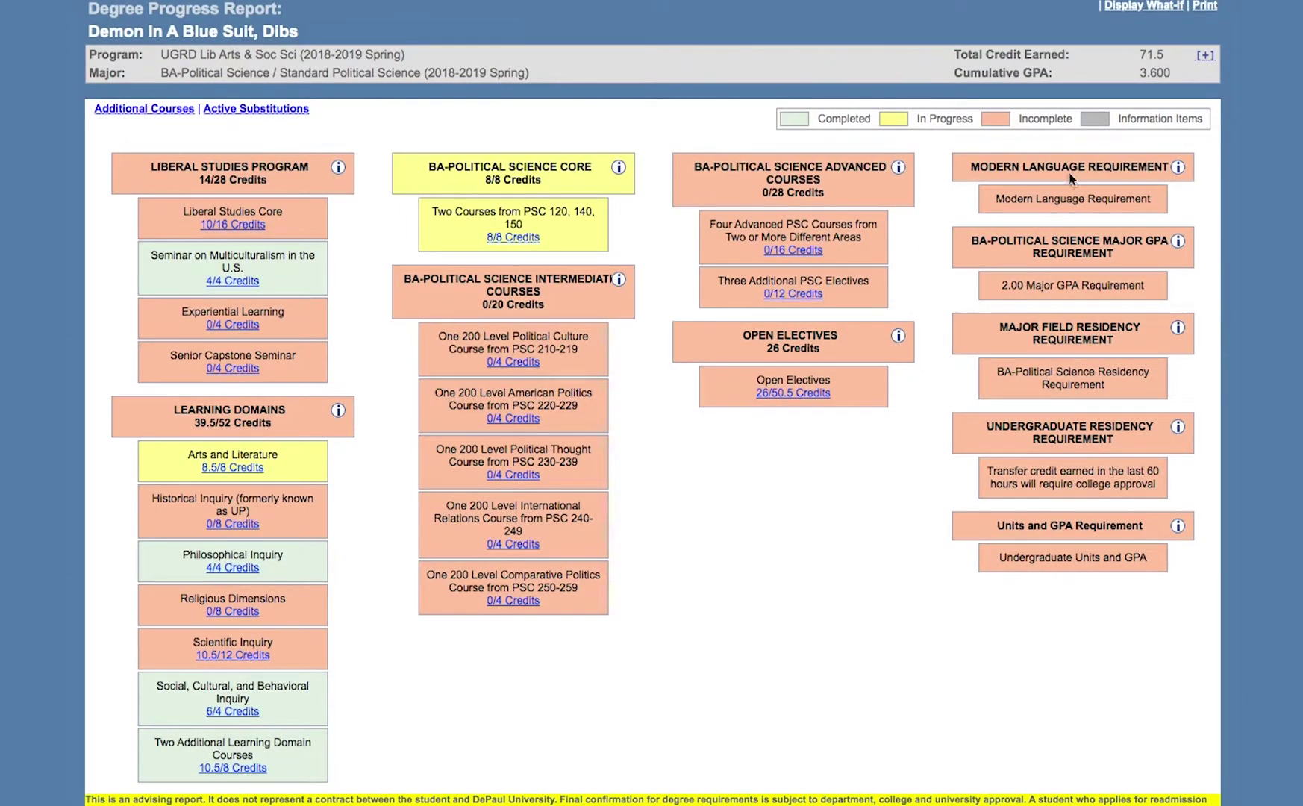
left_click(1204, 55)
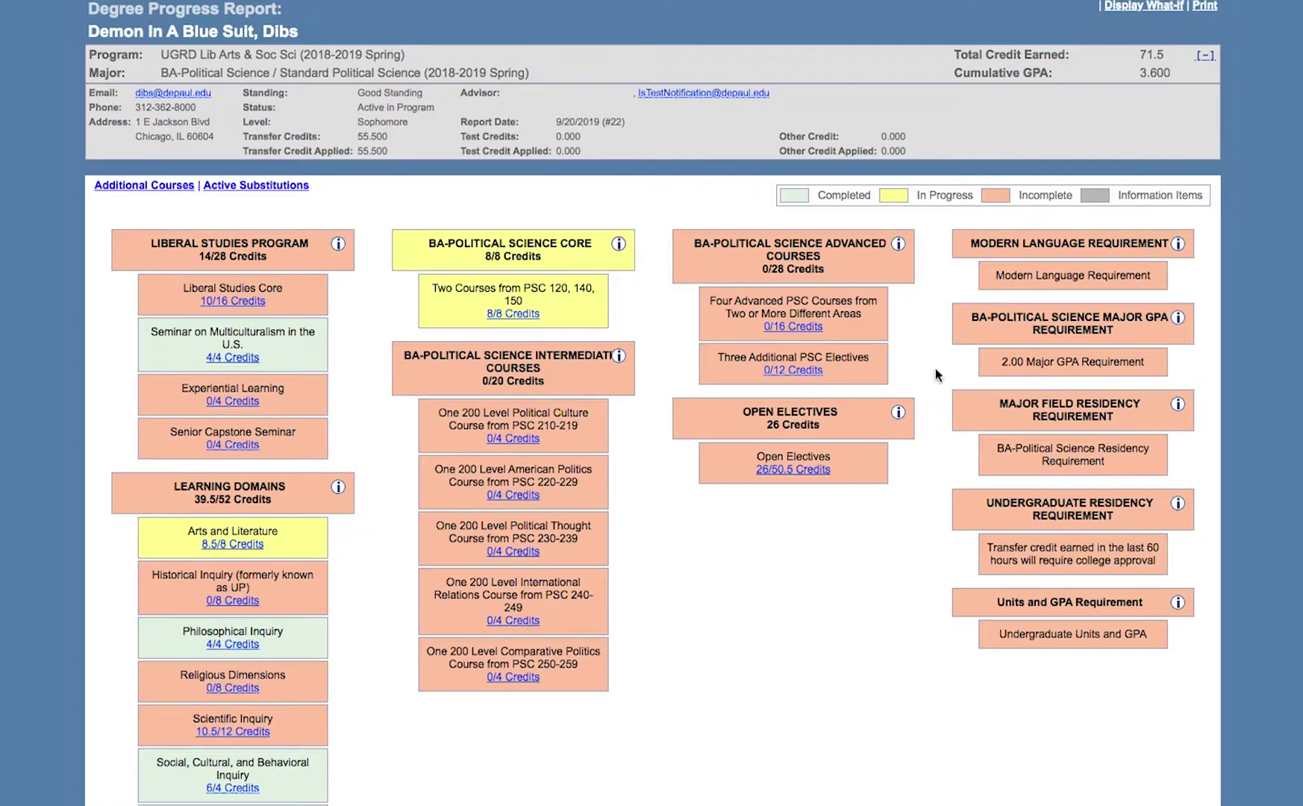
left_click(793, 469)
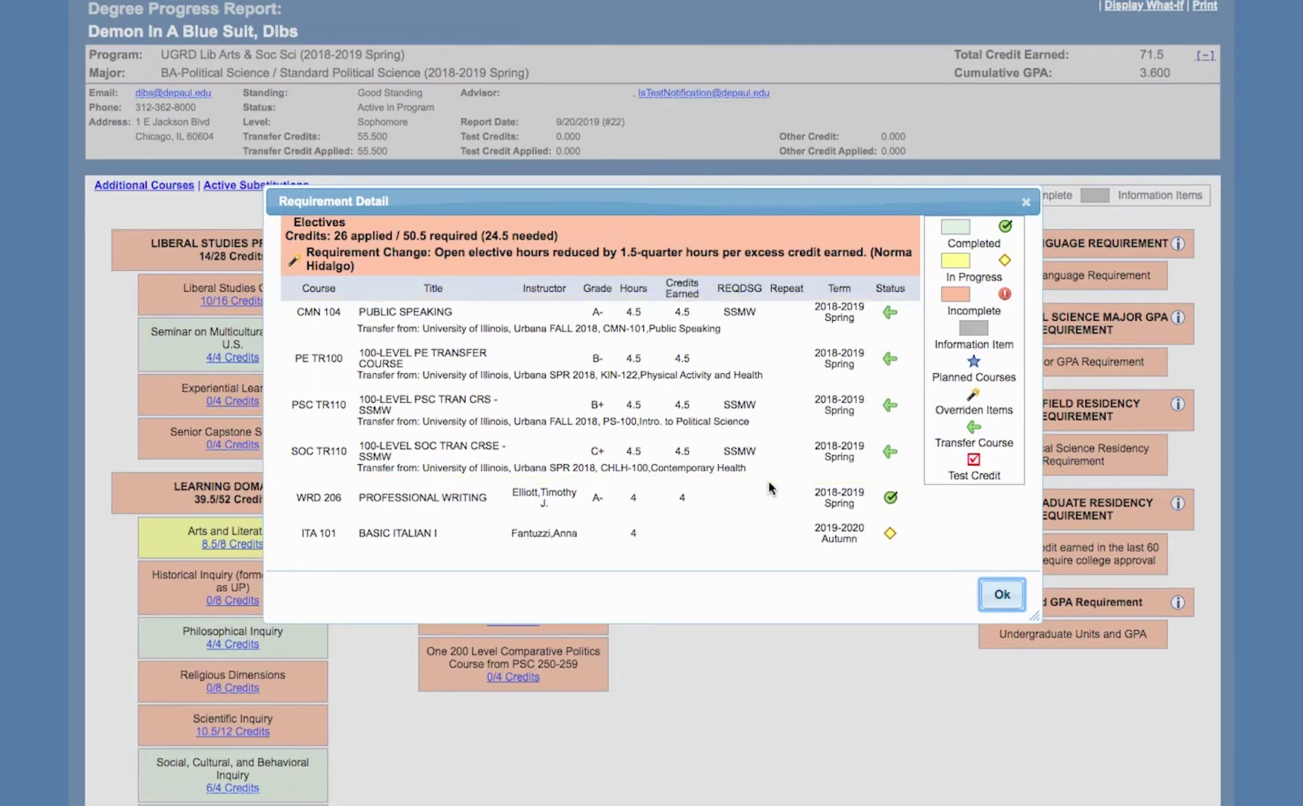
left_click(1004, 595)
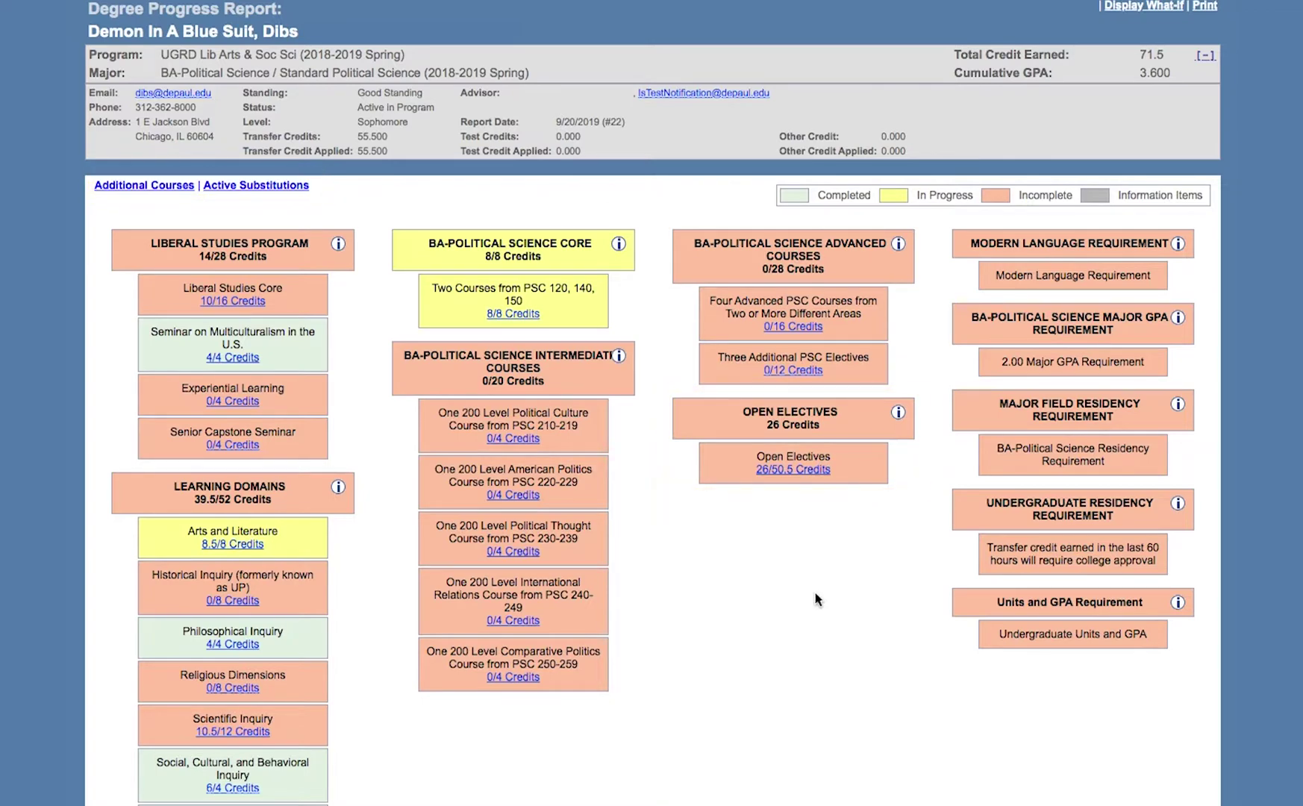
left_click(514, 313)
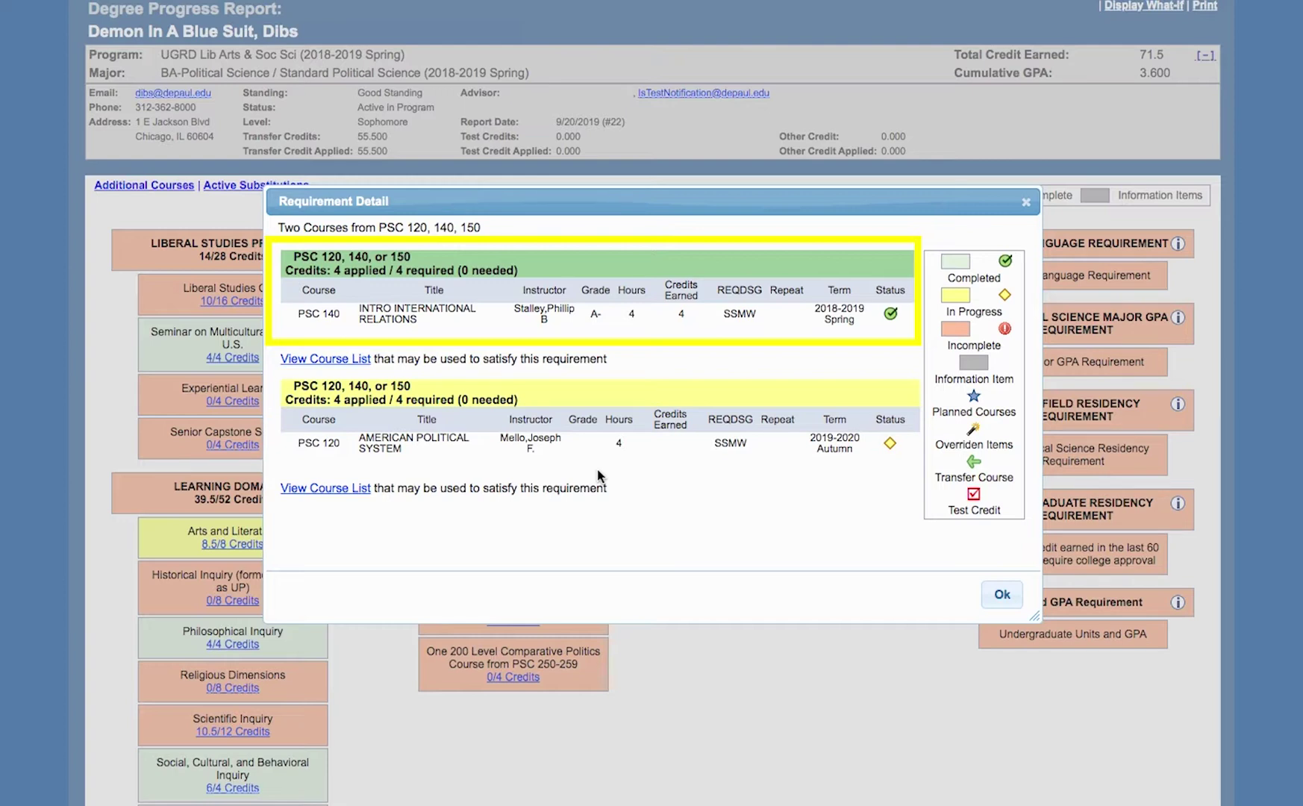
left_click(1003, 596)
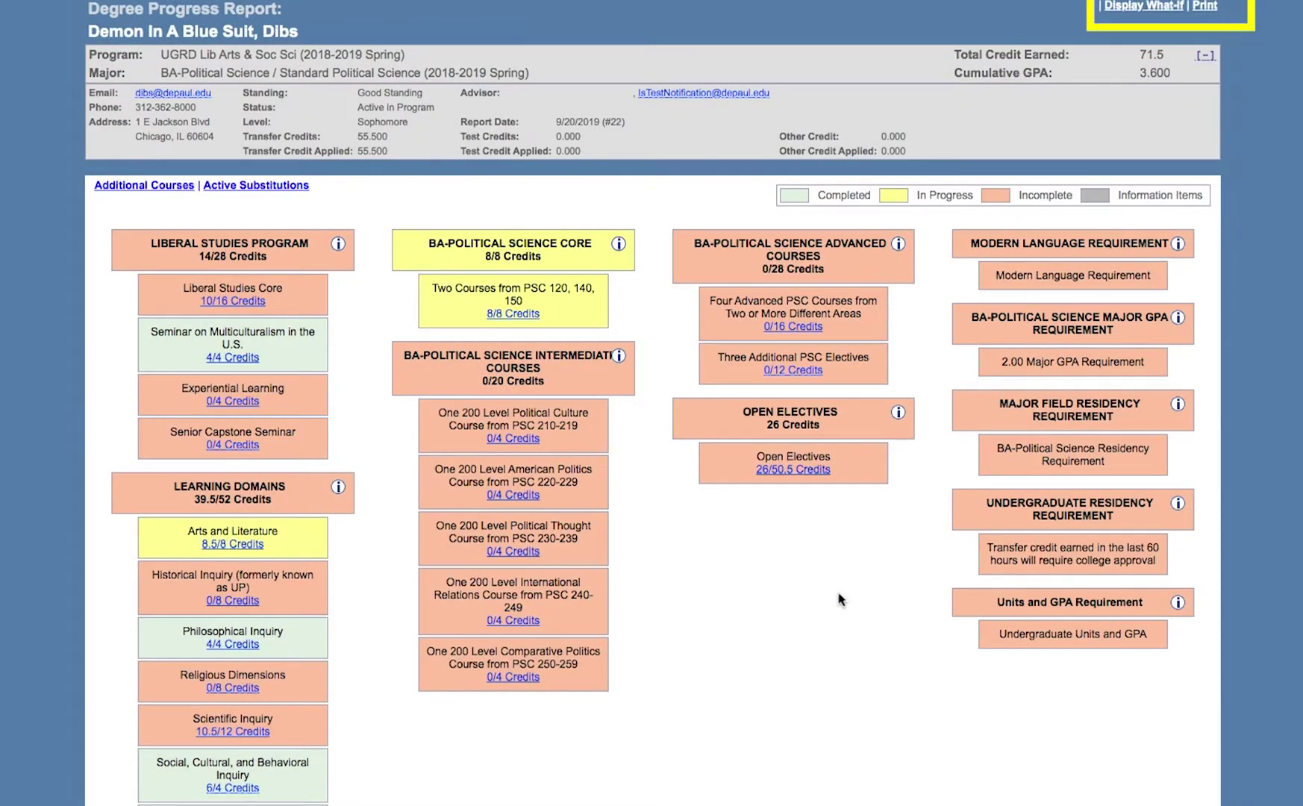
- Choose Report Only from the report's Print Options
left_click(1205, 6)
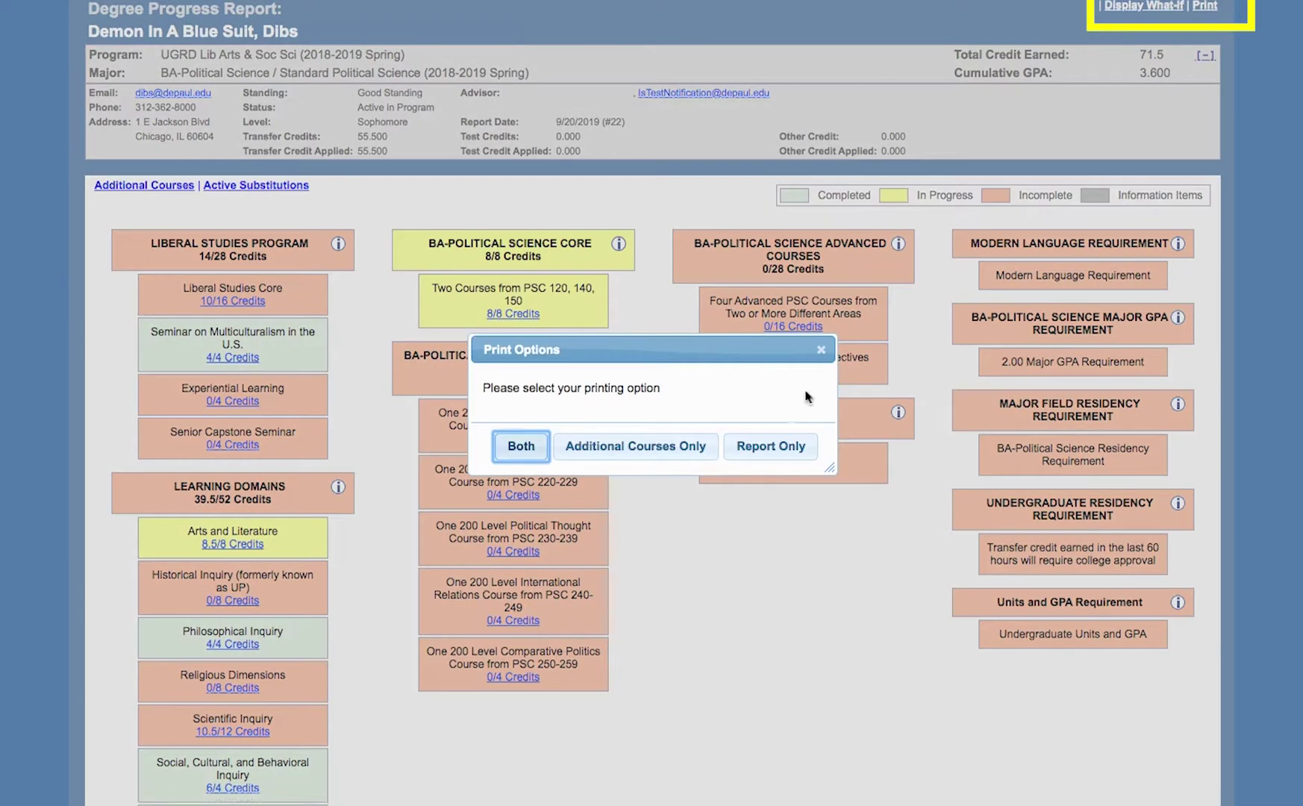
left_click(770, 446)
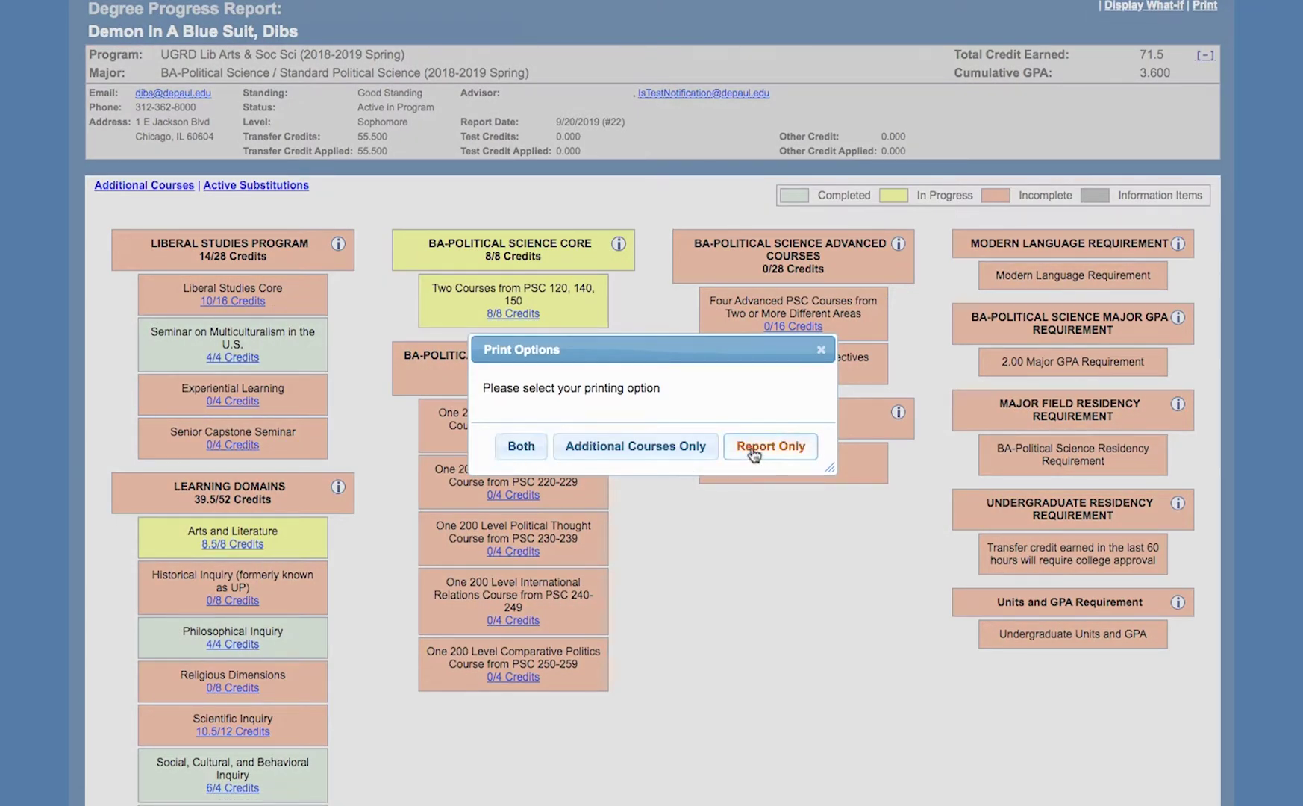